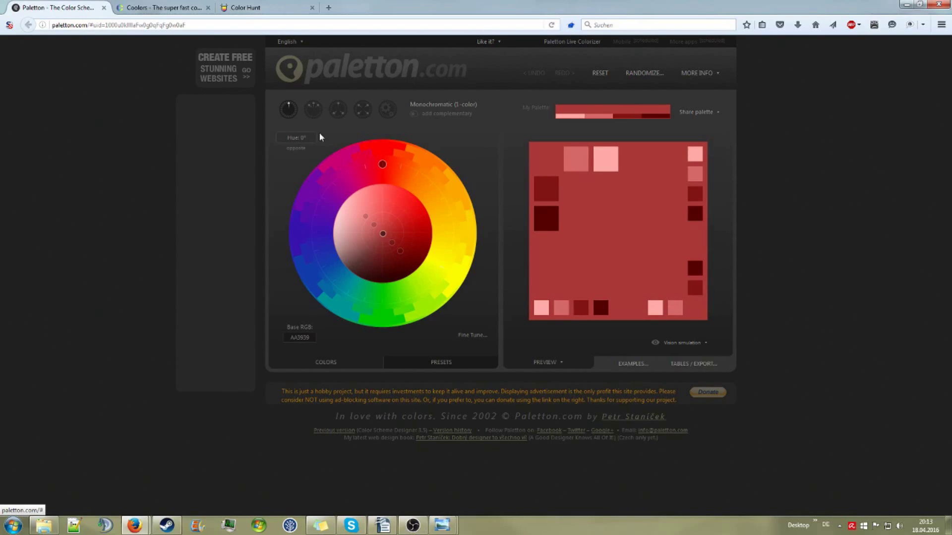
- Rotate the red scheme's hue, then try an adjacent scheme and a yellow-green, blue and brown triad
drag(382, 164, 362, 314)
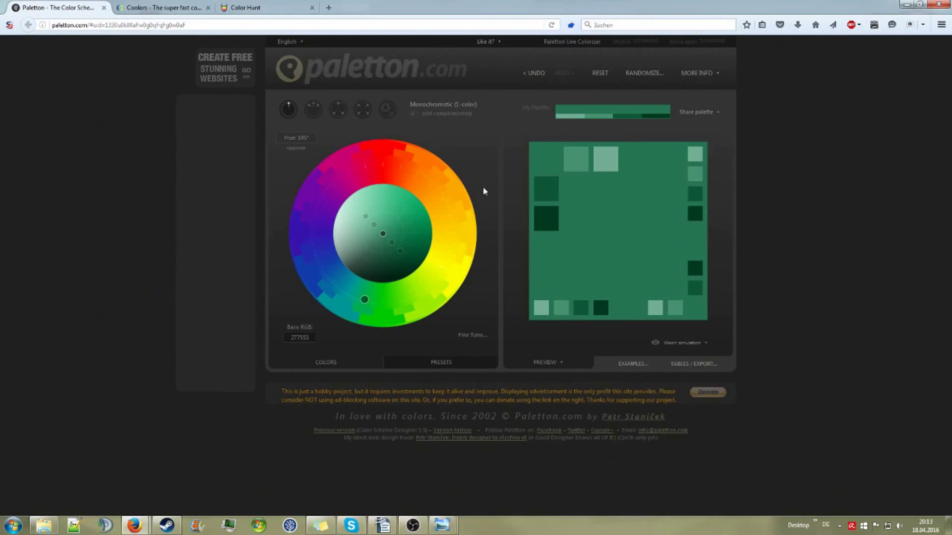
click(318, 118)
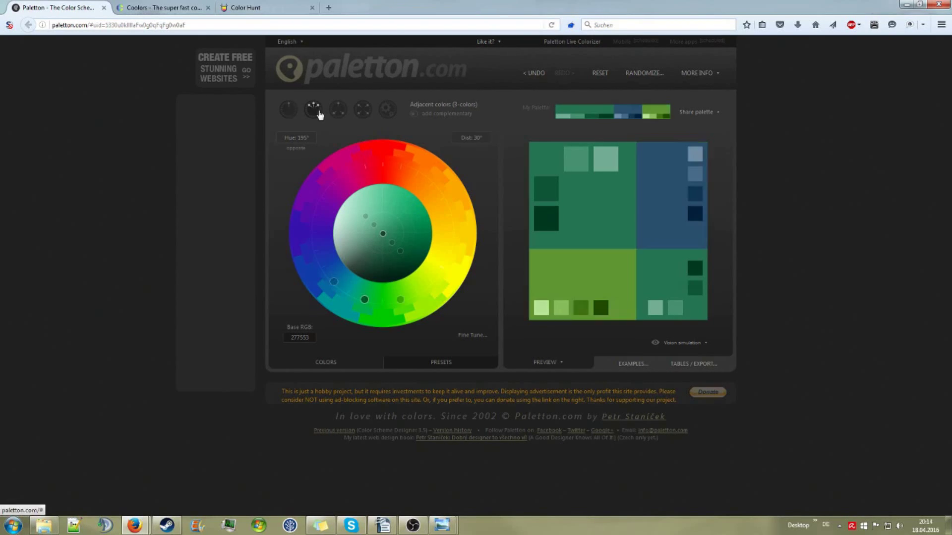
drag(366, 303, 448, 306)
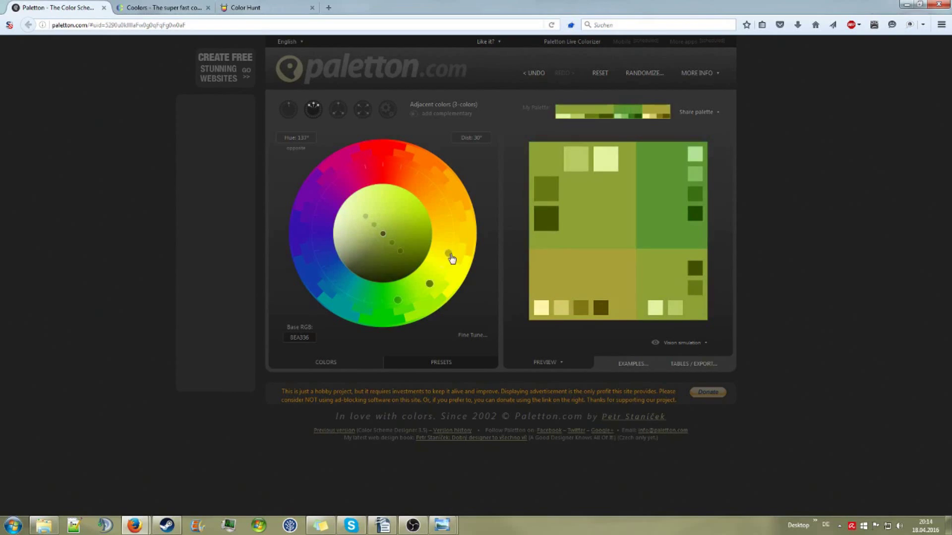
drag(448, 255, 444, 188)
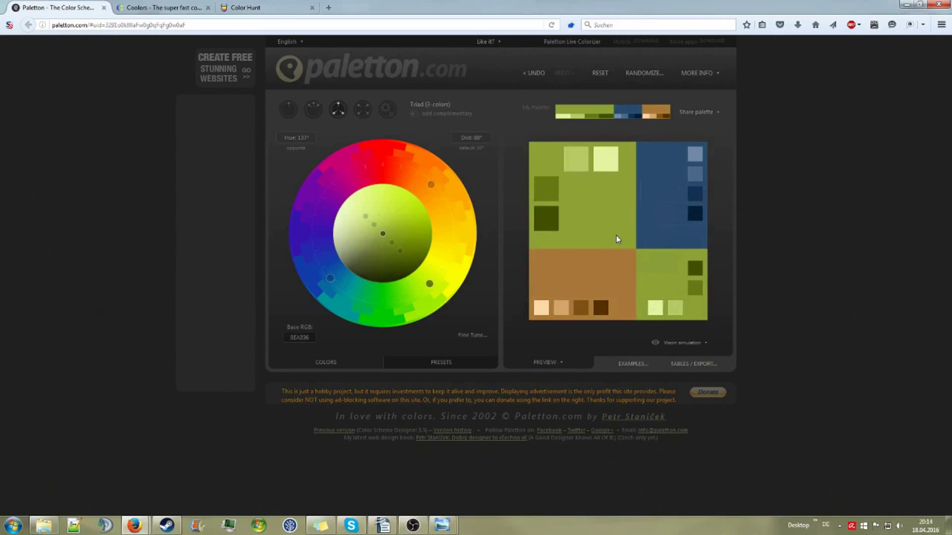
- Make a tetrad of yellow, lime, magenta and violet with narrowed pair distance, then bring up Coolors
click(363, 110)
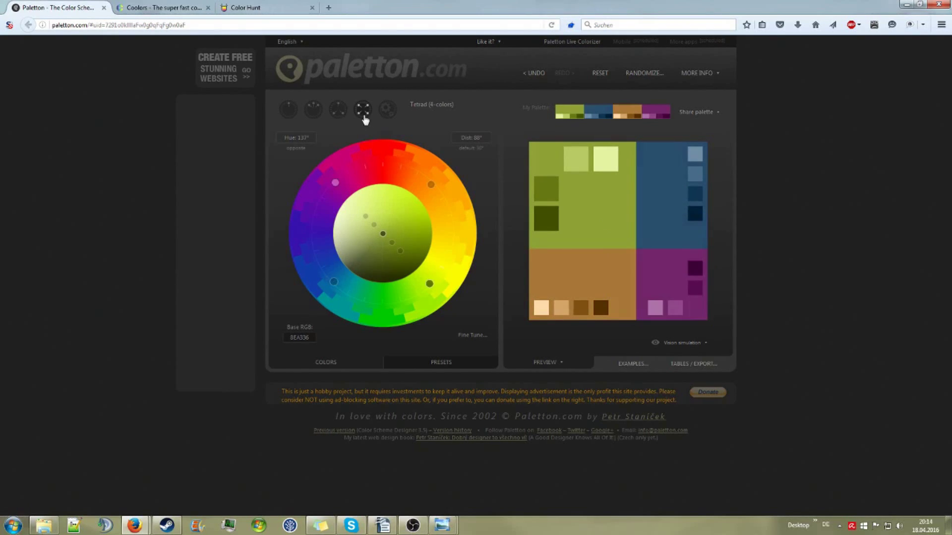
drag(430, 284, 482, 259)
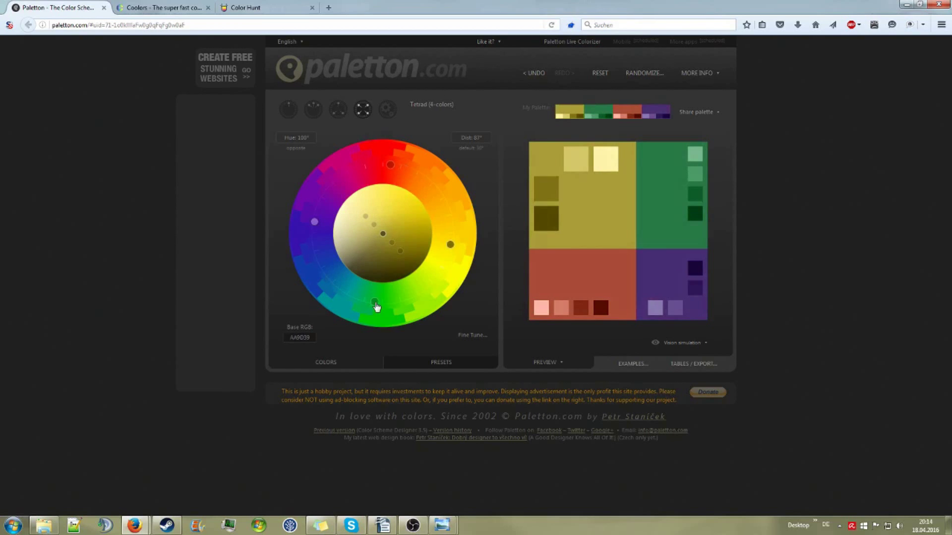
drag(375, 307, 430, 282)
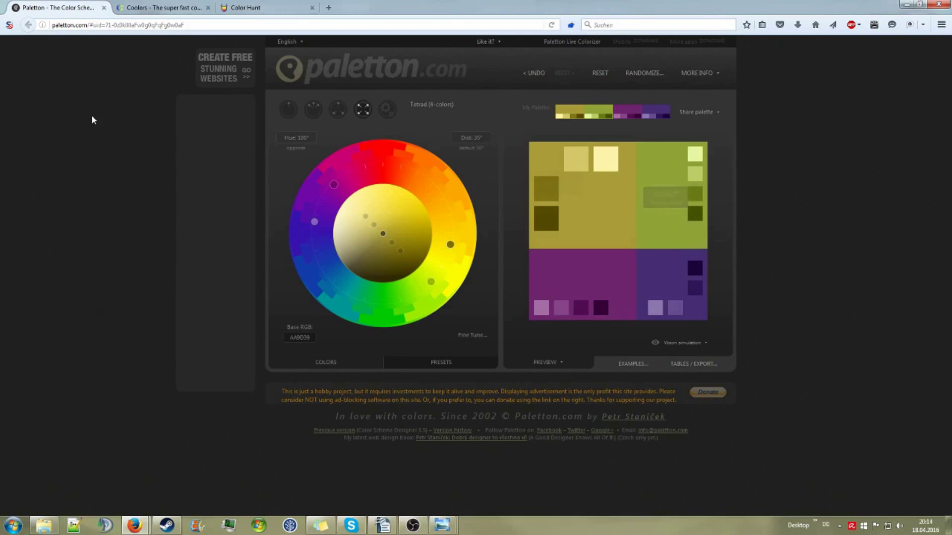
click(170, 8)
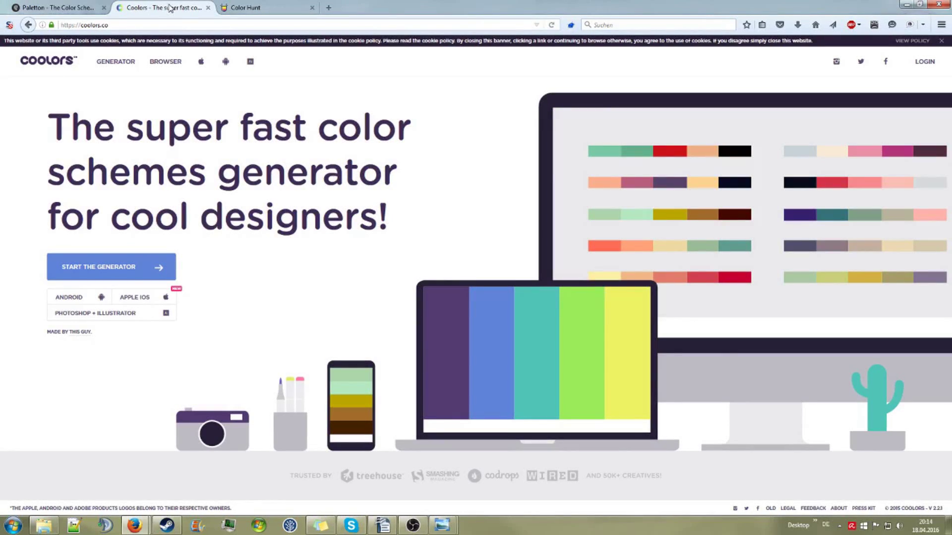
- Generate a five-colour Coolors palette and tune the third colour's saturation and brightness to #4B6C89
click(127, 259)
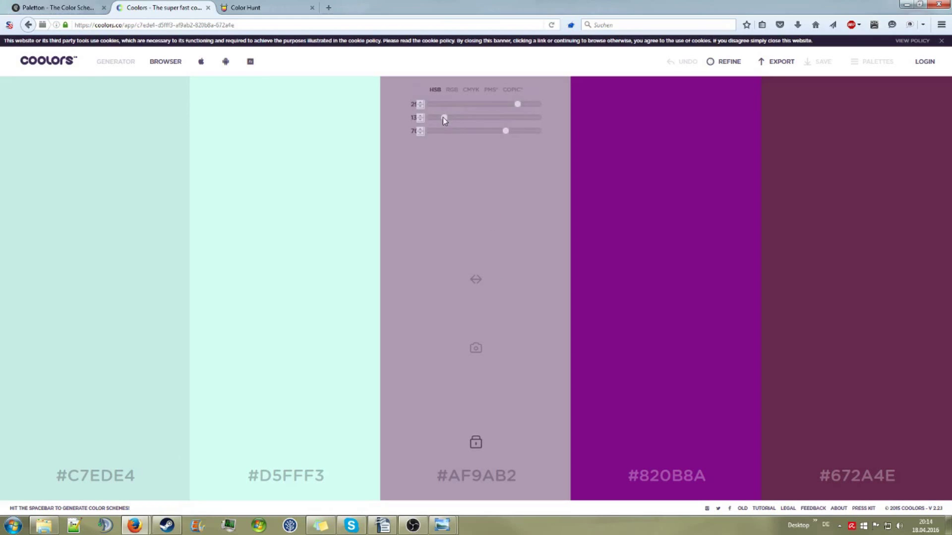
drag(443, 117, 460, 133)
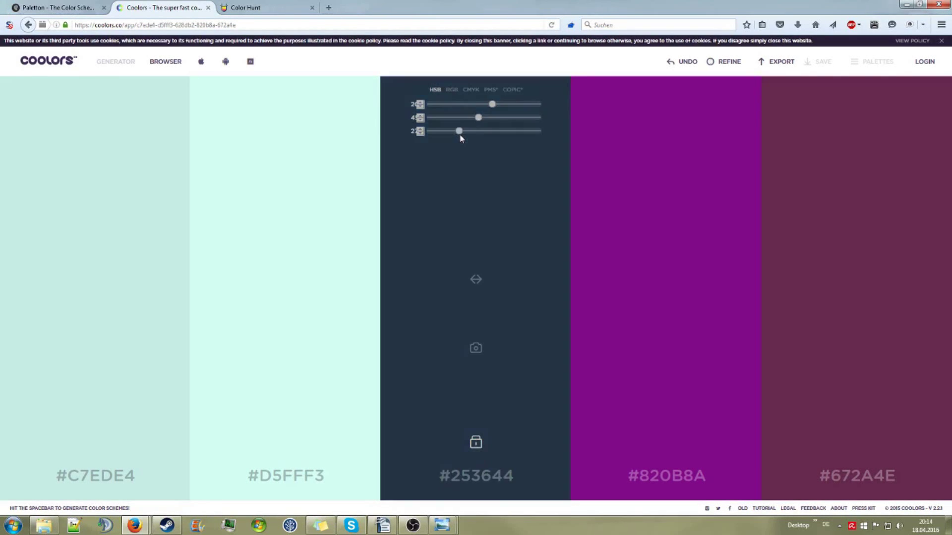
click(488, 132)
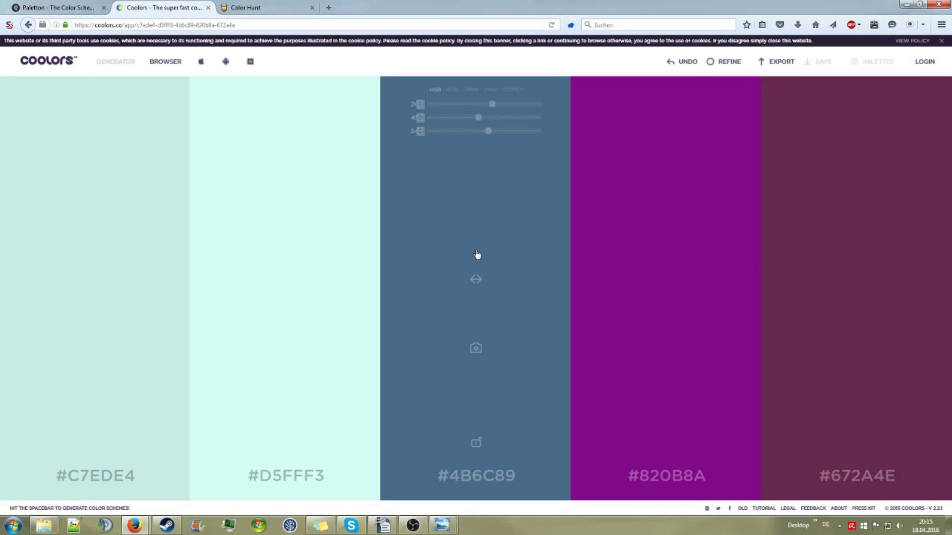
- On Color Hunt, scroll down through the older four-colour palettes in the feed
click(261, 10)
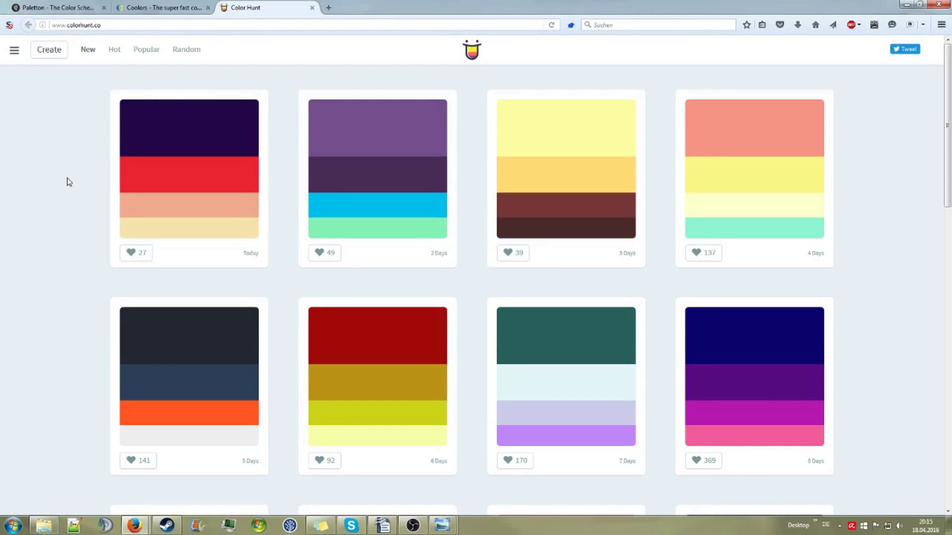
scroll(69, 182, down, 10)
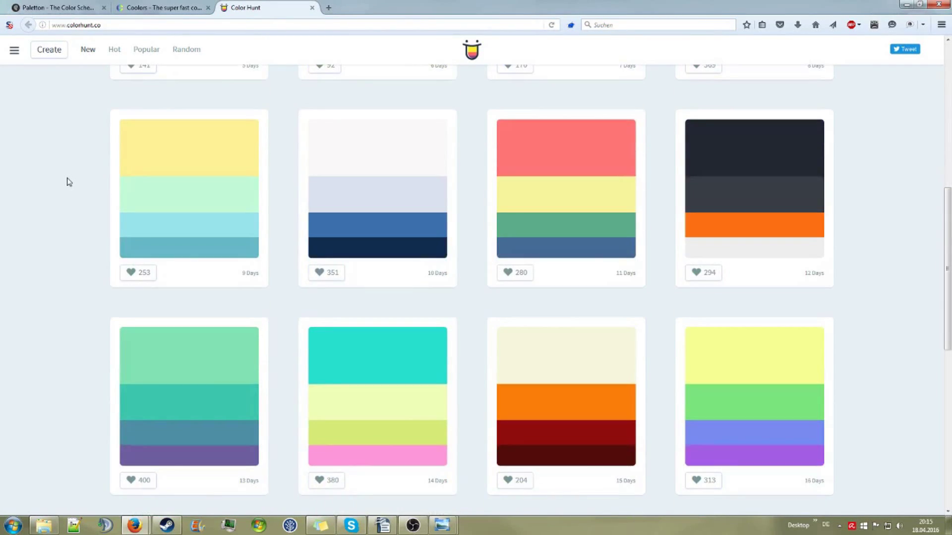
scroll(69, 182, down, 6)
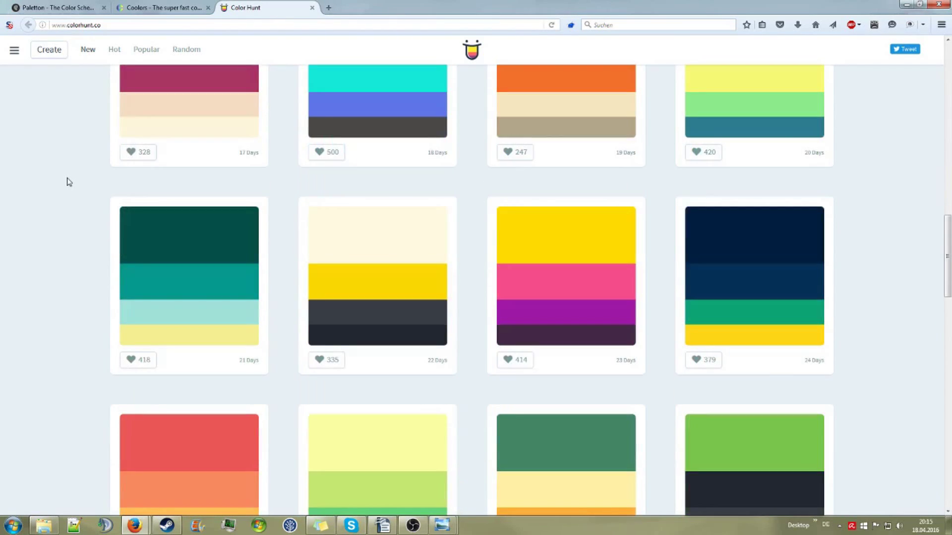
scroll(69, 182, down, 7)
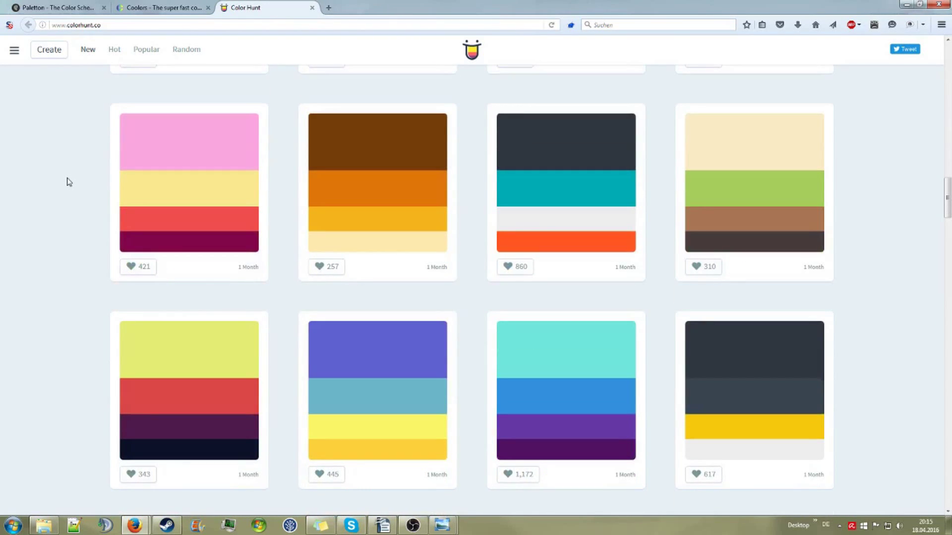
scroll(69, 182, down, 4)
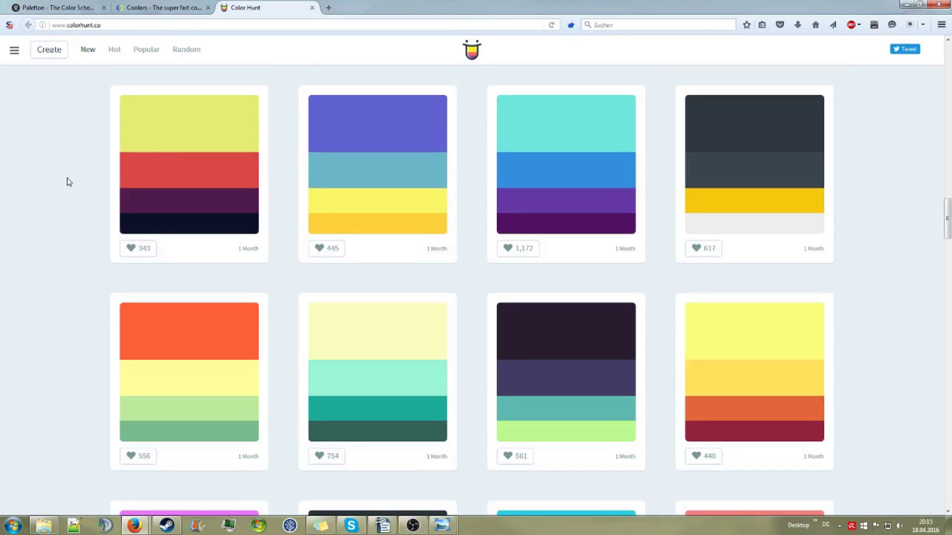
scroll(69, 182, down, 1)
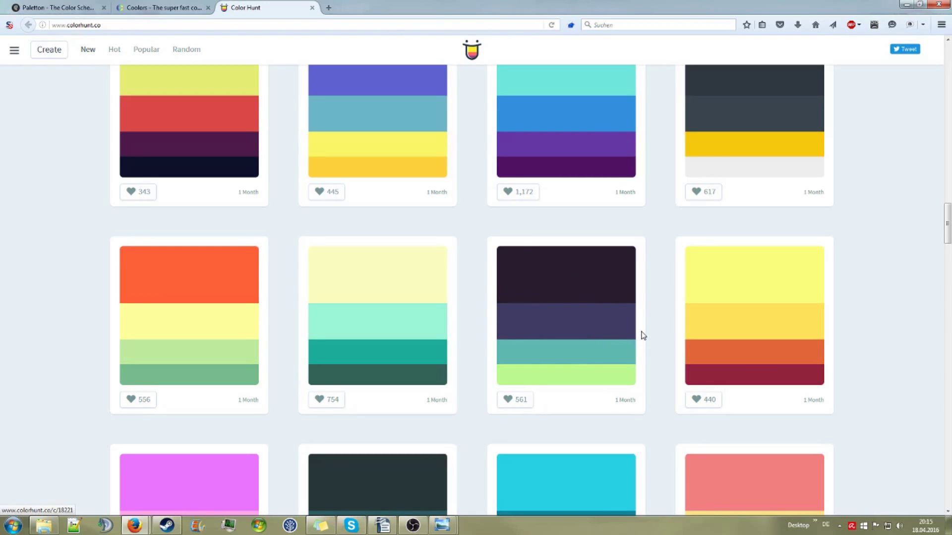
scroll(638, 357, down, 8)
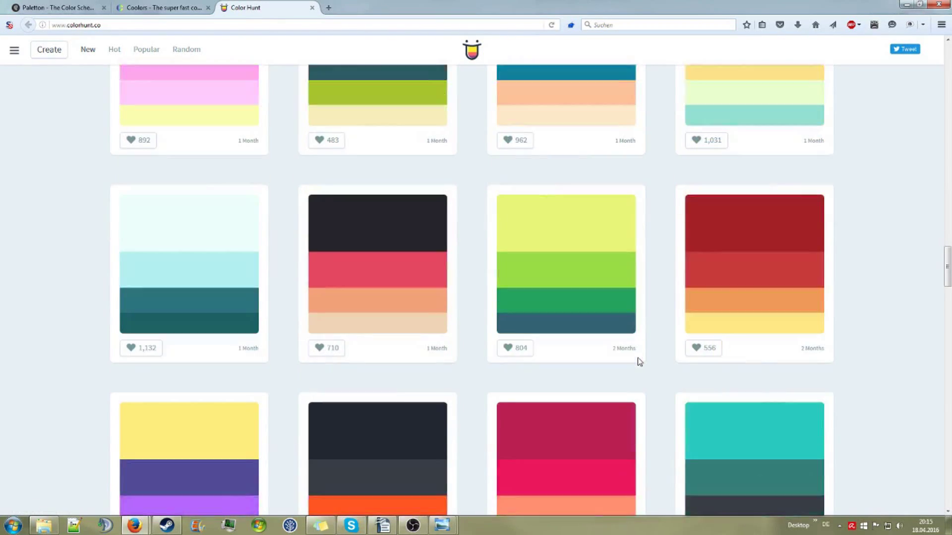
scroll(476, 330, down, 3)
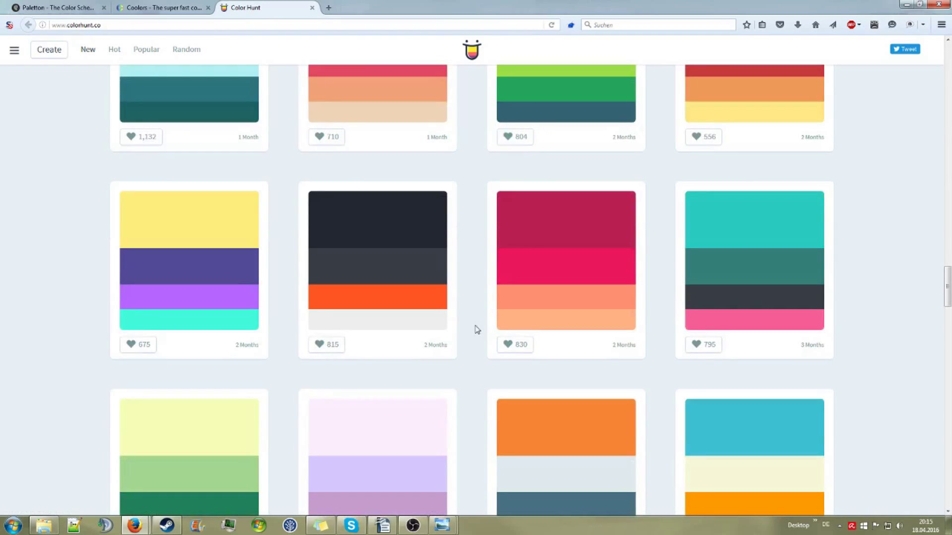
scroll(476, 330, down, 2)
scroll(476, 330, down, 1)
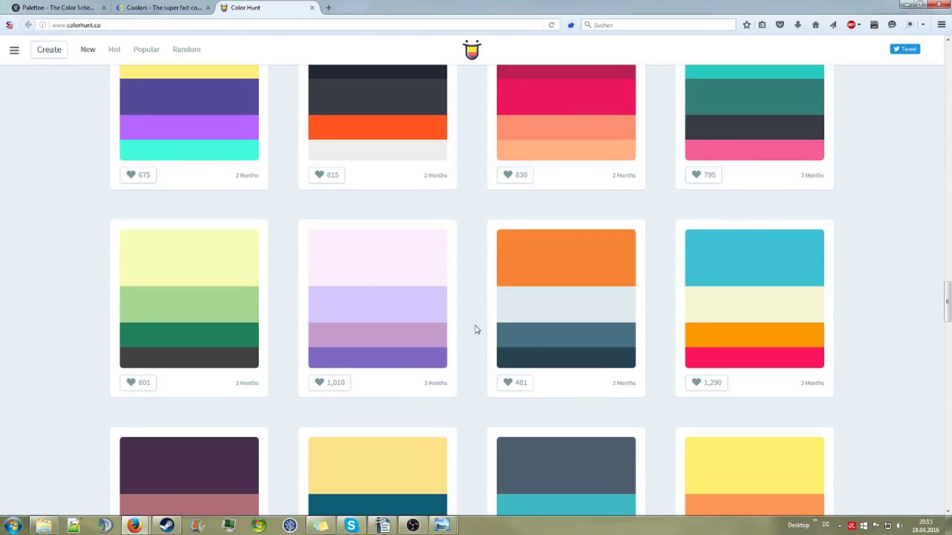
scroll(476, 329, down, 3)
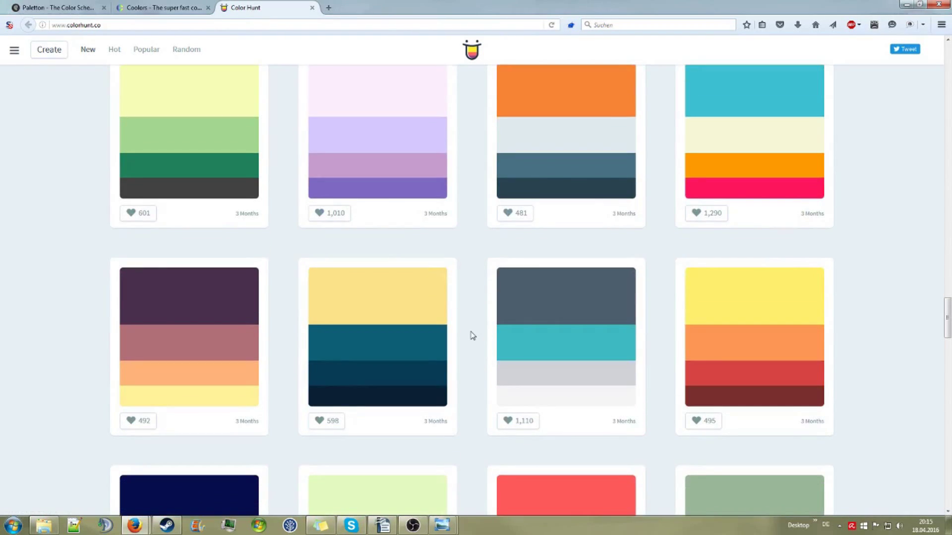
scroll(475, 332, down, 4)
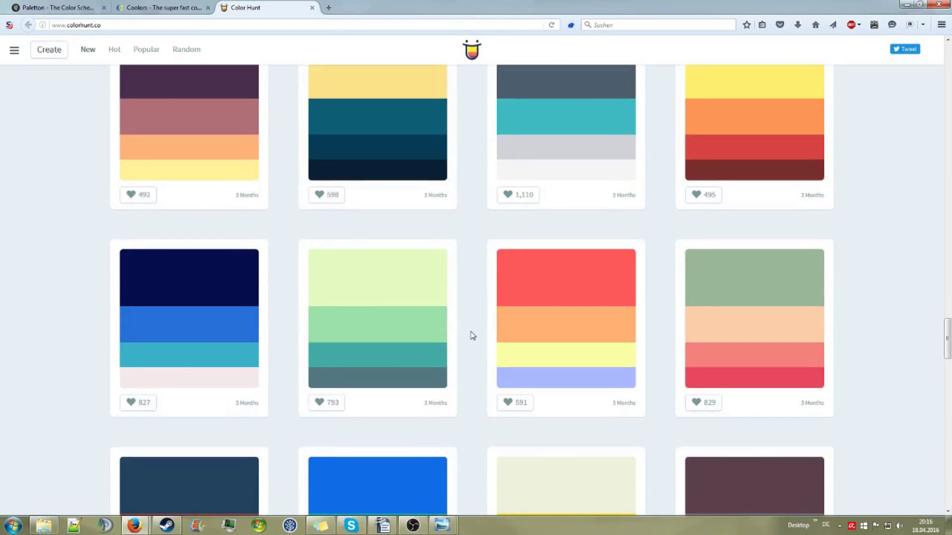
scroll(472, 336, down, 2)
scroll(473, 336, down, 6)
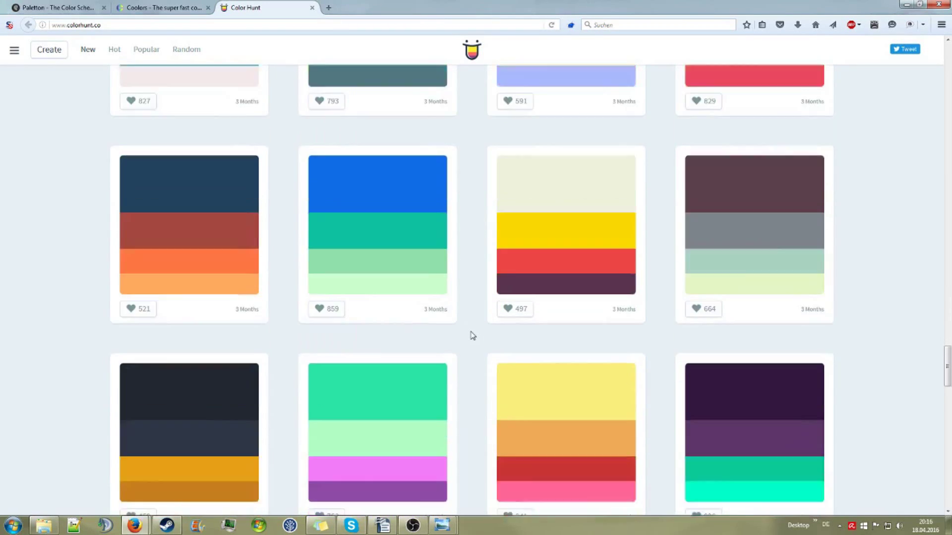
scroll(472, 336, down, 3)
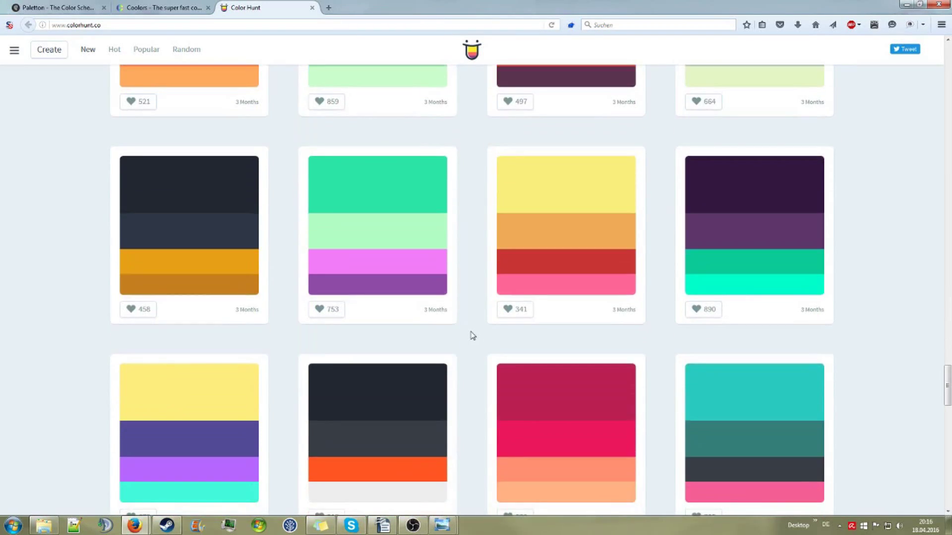
scroll(472, 336, down, 4)
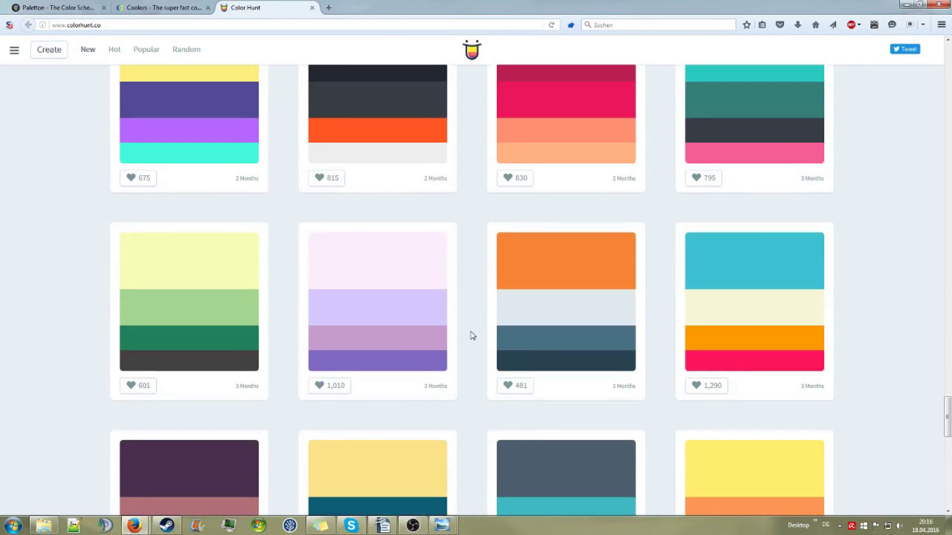
scroll(472, 336, down, 5)
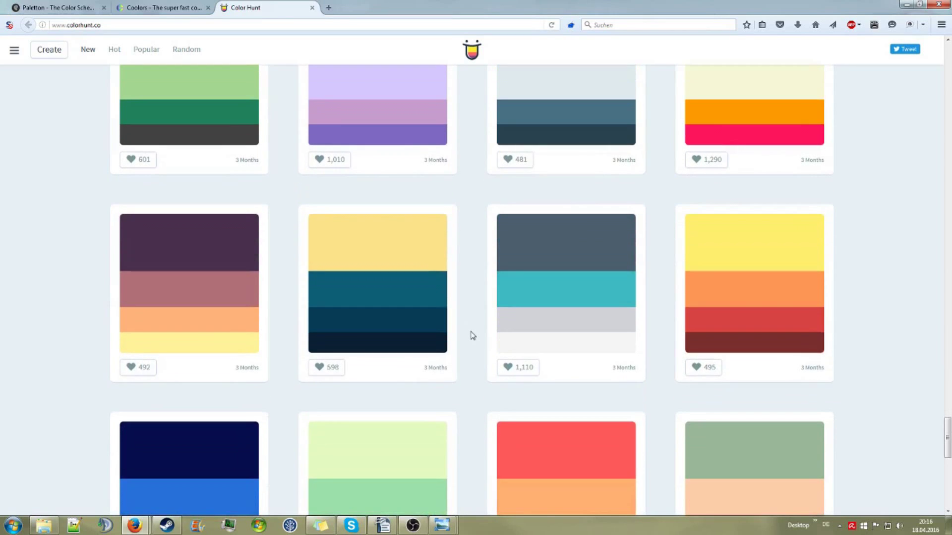
scroll(472, 336, down, 2)
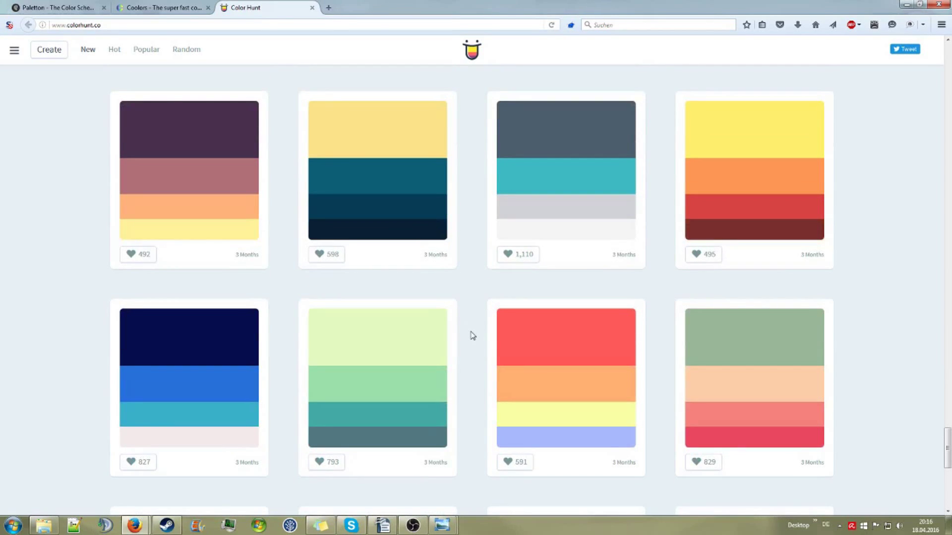
scroll(472, 336, down, 1)
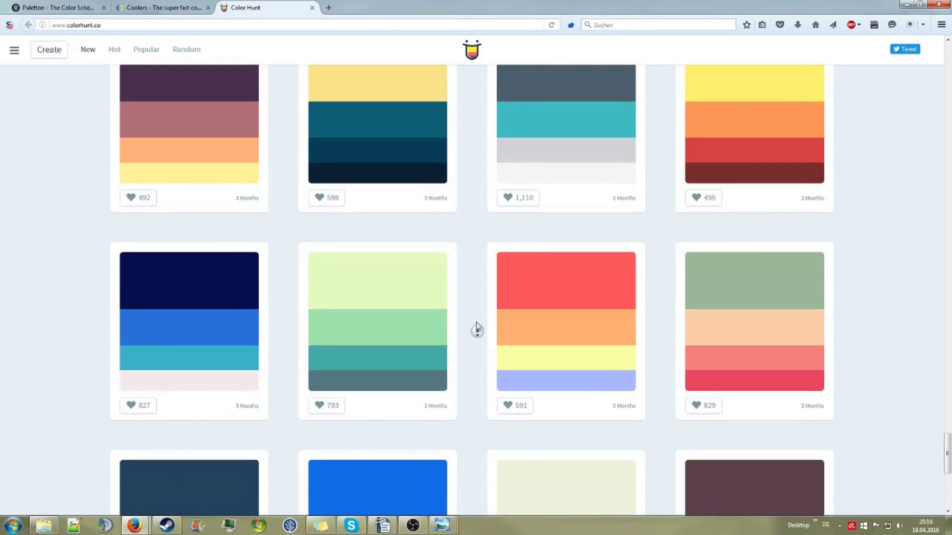
- Scroll back up to the newest palettes, posted today through 8 days ago
scroll(475, 327, up, 2)
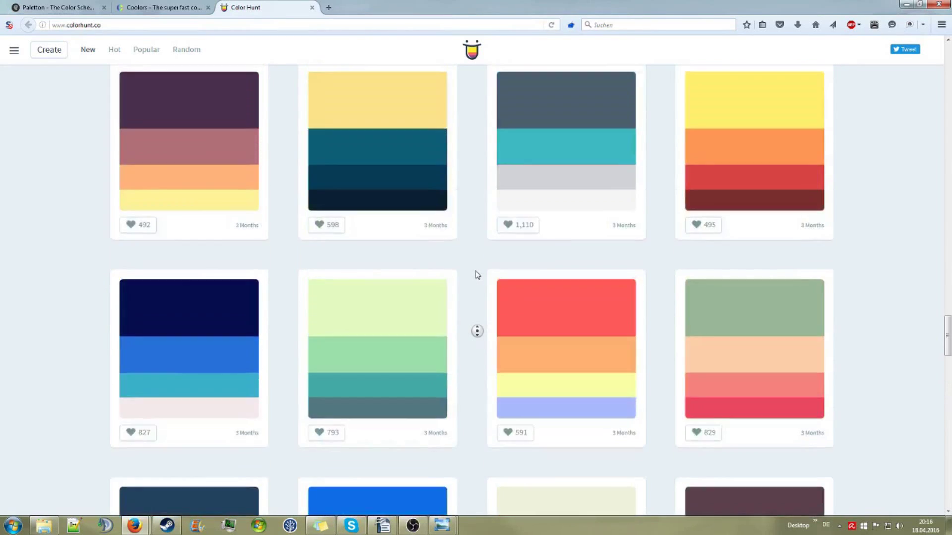
scroll(477, 275, up, 10)
scroll(477, 275, up, 15)
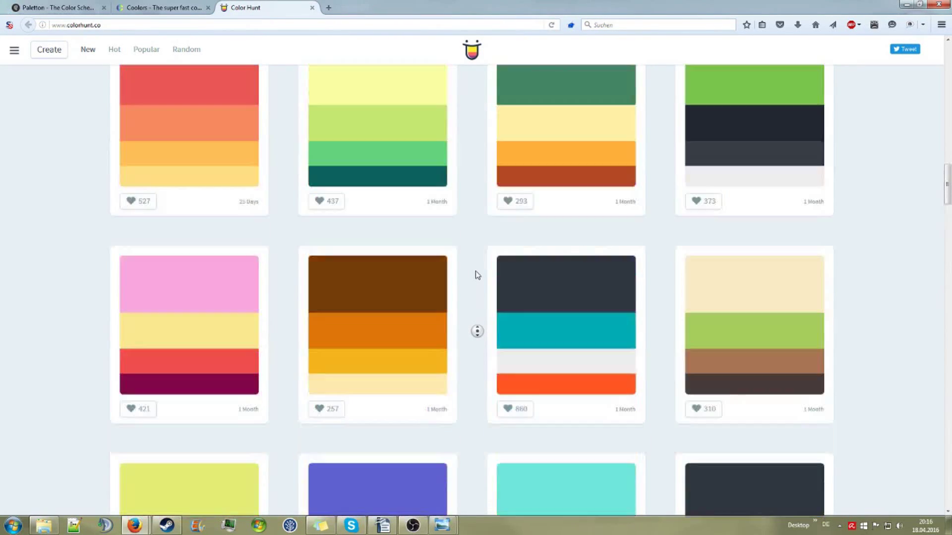
scroll(473, 328, up, 15)
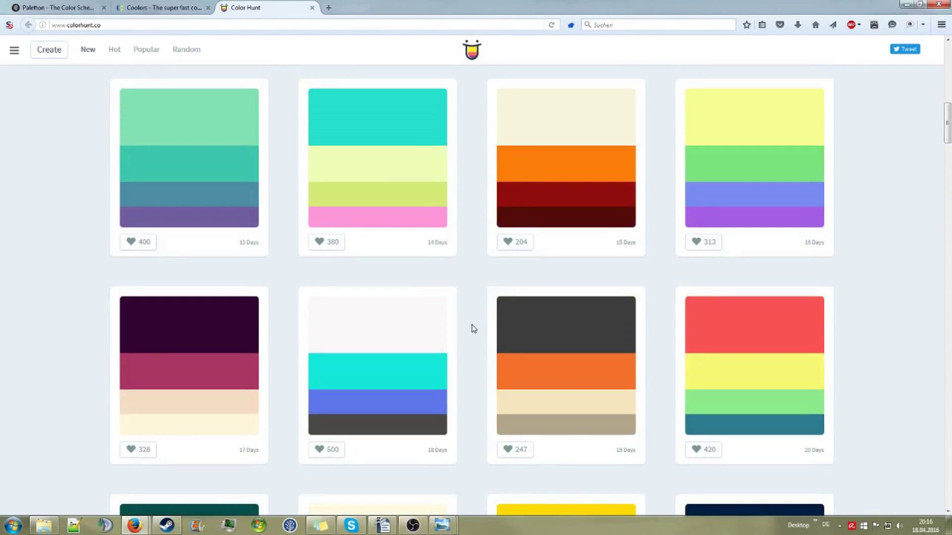
scroll(473, 328, up, 3)
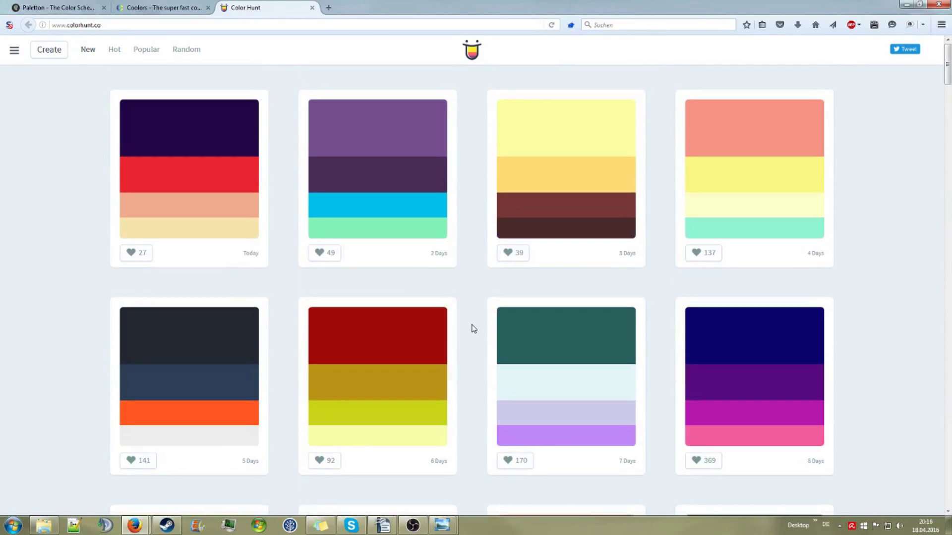